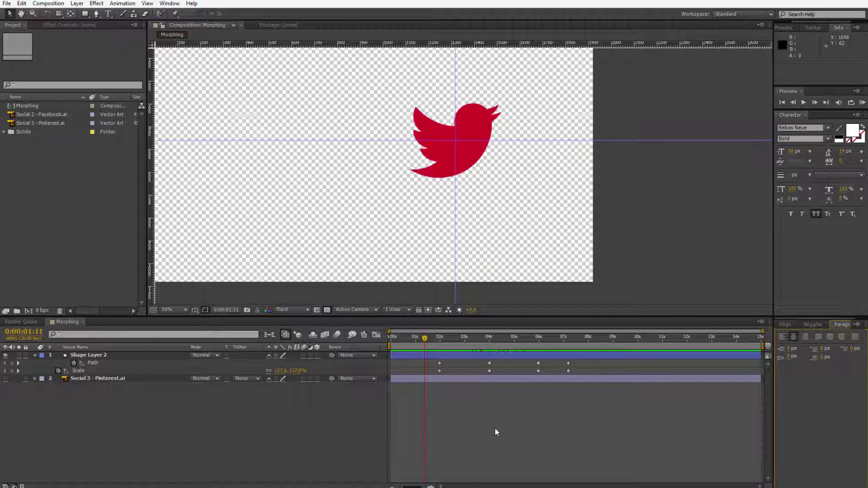
Create a new 1920x1080, 30 fps composition called Comp 1 with Ctrl+N
key("ctrl+n")
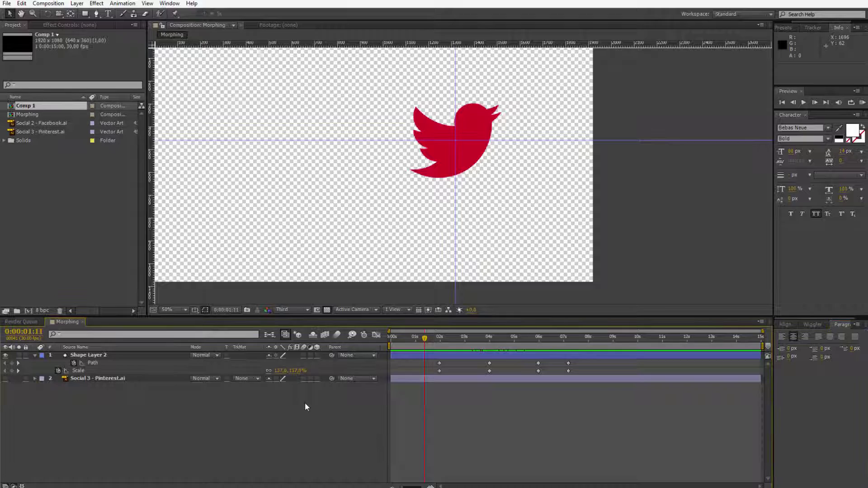
Create empty Comp 2 and draw two red squares side by side on separate shape layers
key("ctrl+n")
key("Return")
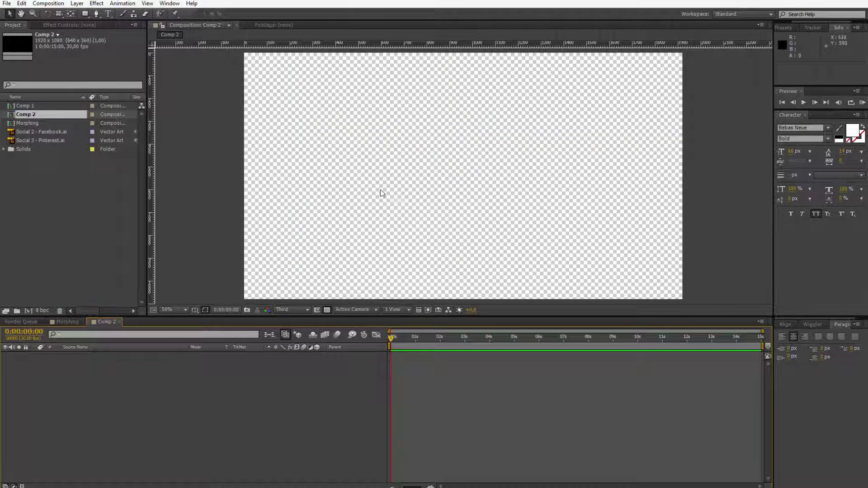
key("q")
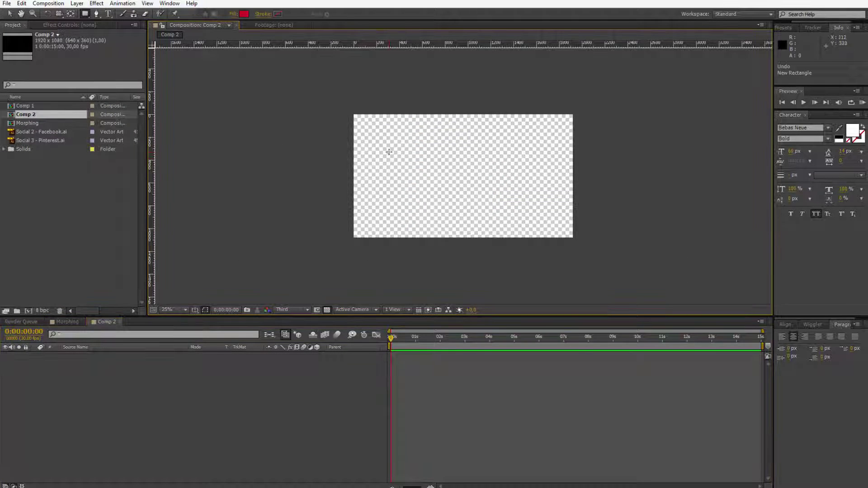
left_click_drag(385, 147, 444, 206)
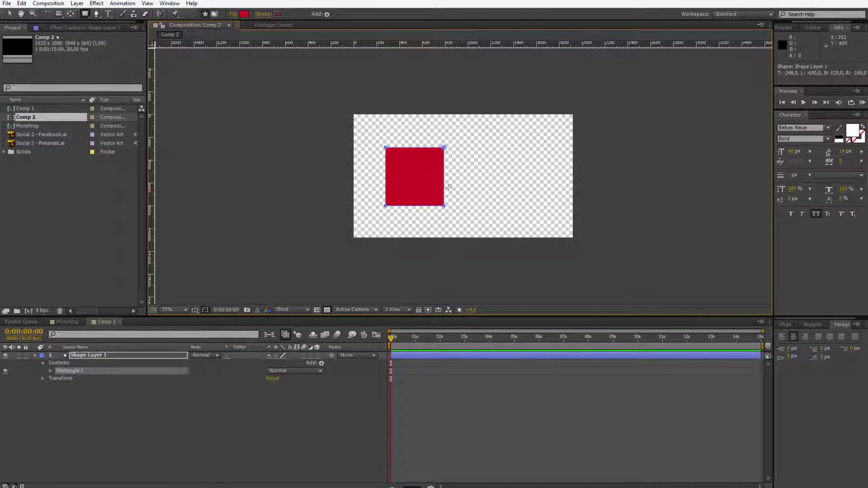
mouse_move(473, 148)
left_mouse_down()
mouse_move(536, 211)
mouse_move(527, 203)
left_mouse_up()
left_click_drag(88, 15, 112, 58)
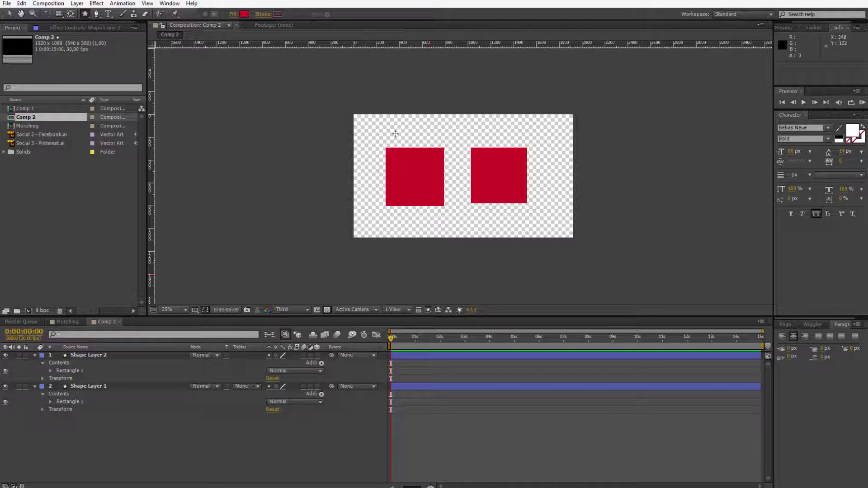
Draw a five-point star above the left square and keyframe its Path at 0 seconds
left_click_drag(383, 114, 383, 62)
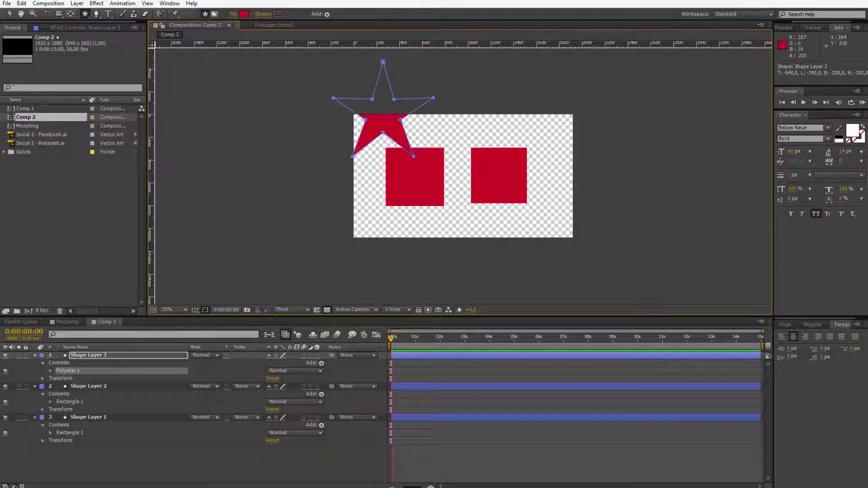
left_click(51, 370)
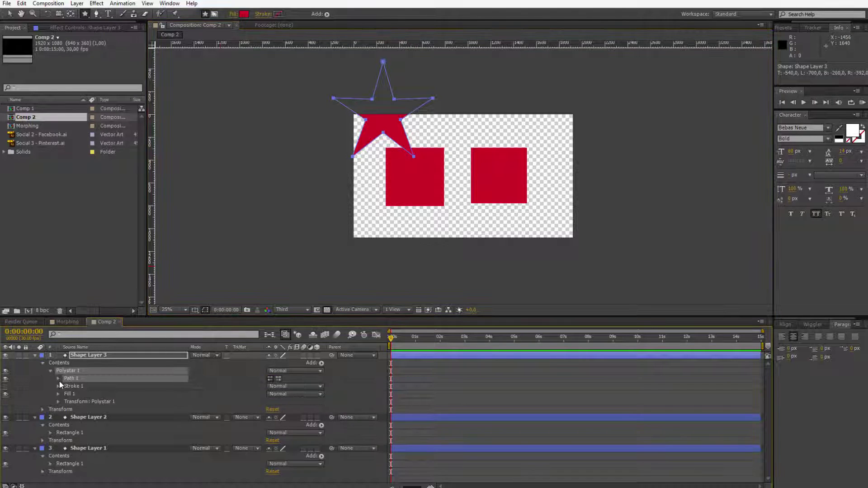
left_click(58, 378)
left_click(83, 385)
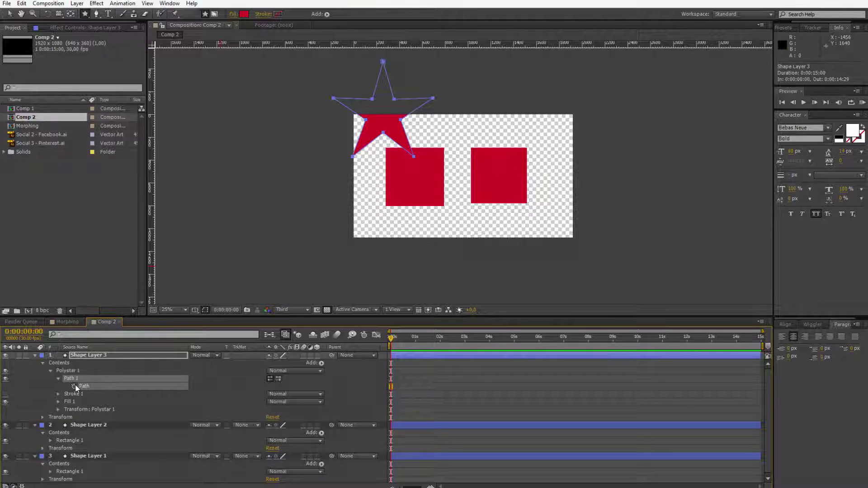
left_click(74, 386)
left_click(404, 388)
Copy the star's path keyframe and select the star layer
left_click(391, 386)
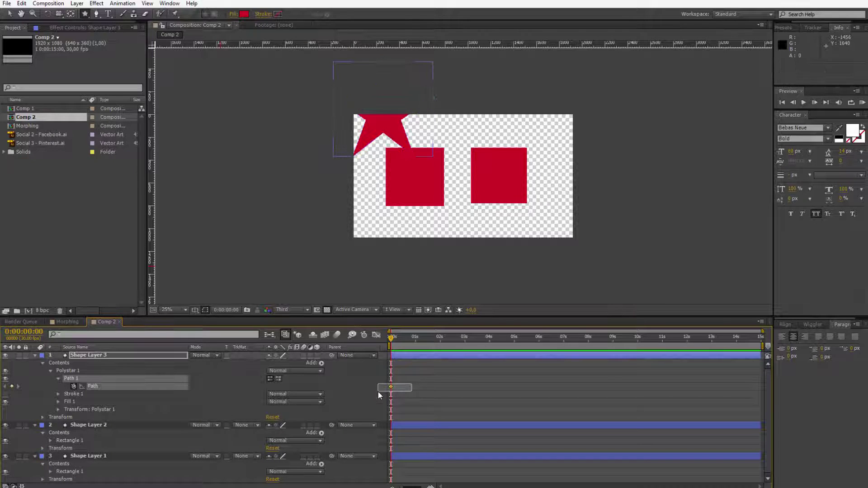
key("ctrl+c")
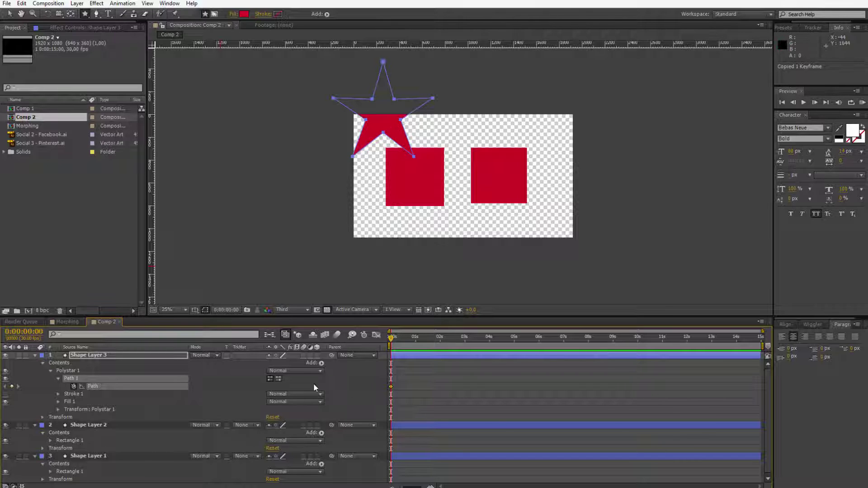
left_click(101, 356)
Delete the star layer and add a 0-second Path keyframe to the right square
key("Delete")
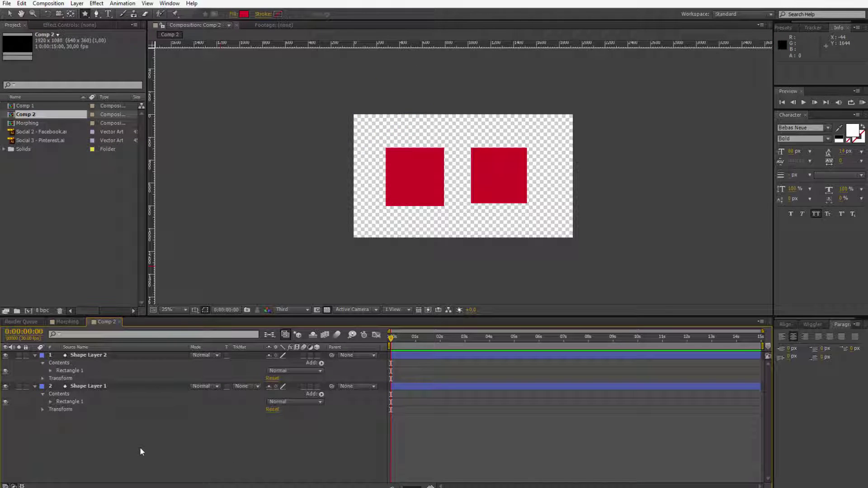
left_click(51, 371)
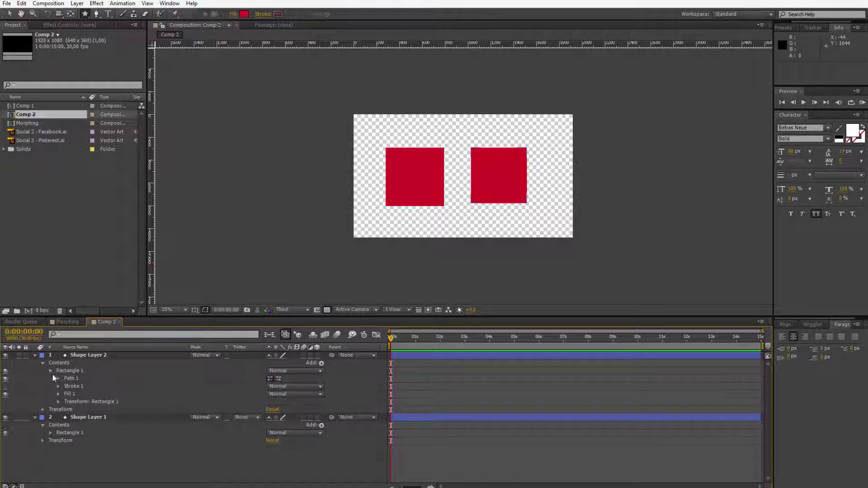
left_click(50, 432)
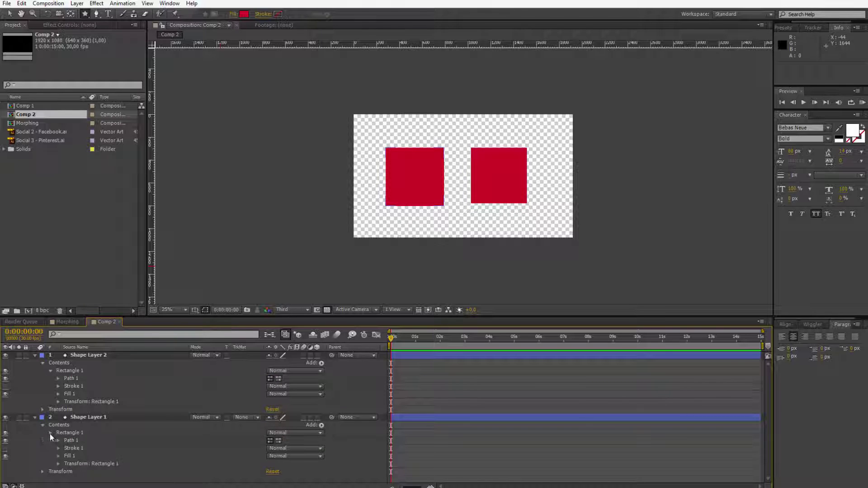
left_click(63, 378)
left_click(58, 378)
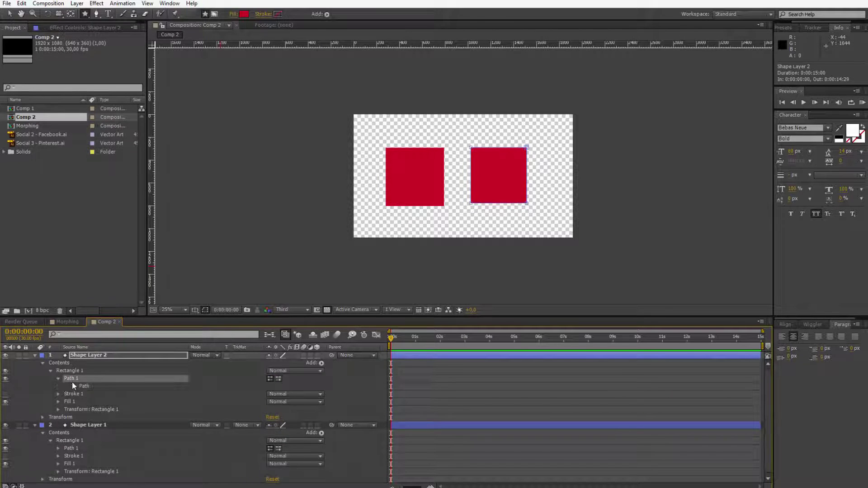
left_click(83, 386)
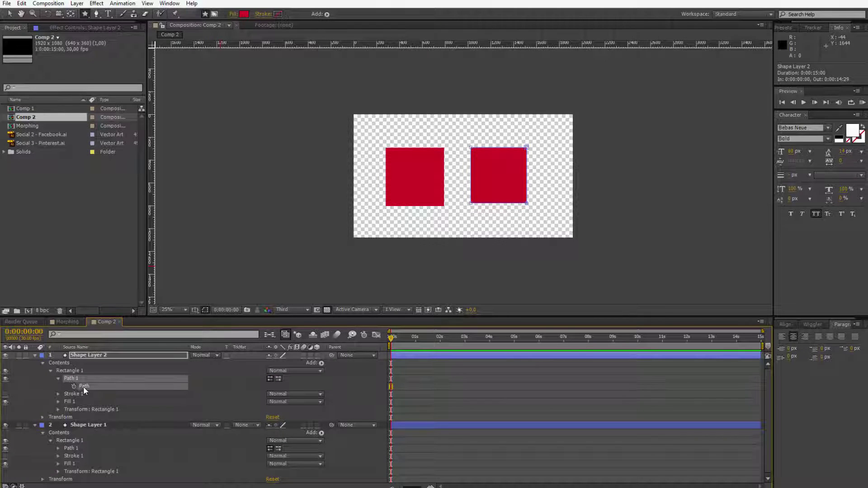
Add a 0-second Path keyframe to the left square and move the time to 2 seconds
left_click(61, 448)
left_click(58, 448)
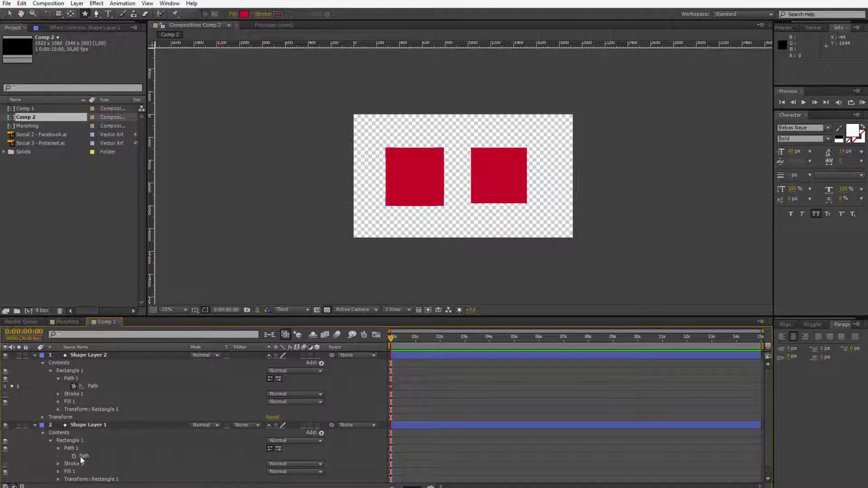
left_click(75, 455)
left_click_drag(391, 337, 440, 339)
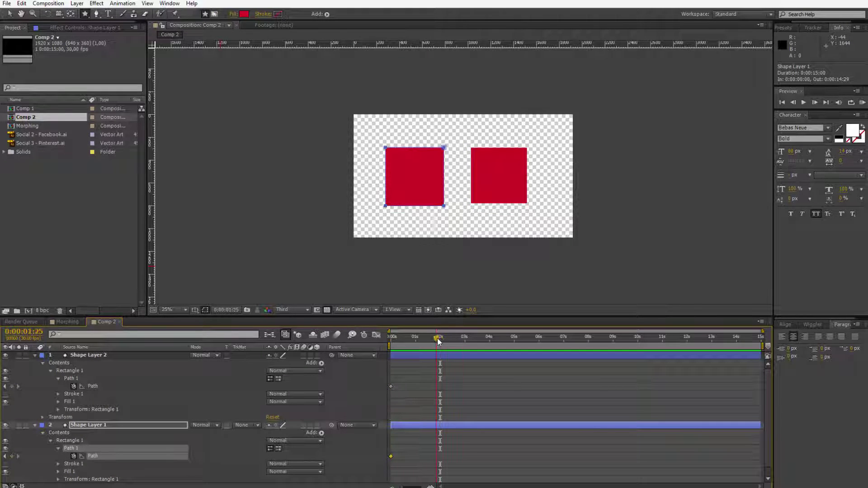
Paste the star path into the right square at 2 seconds and move the star to the right half
left_click(97, 387)
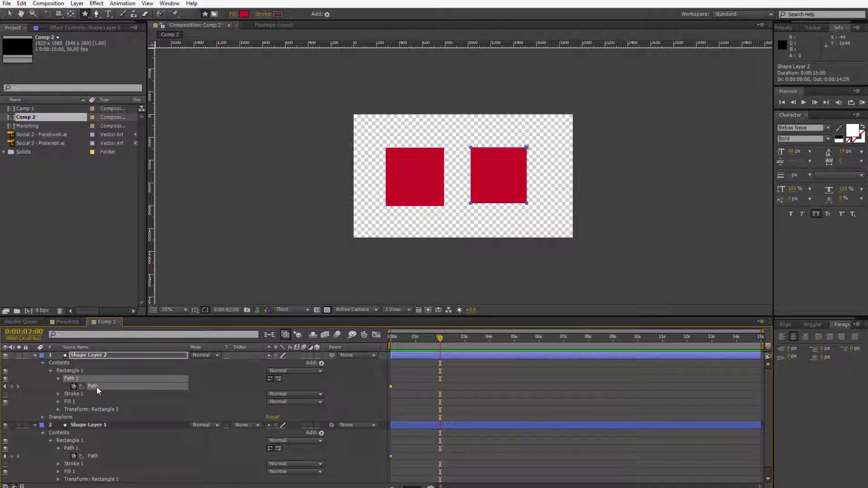
key("ctrl+v")
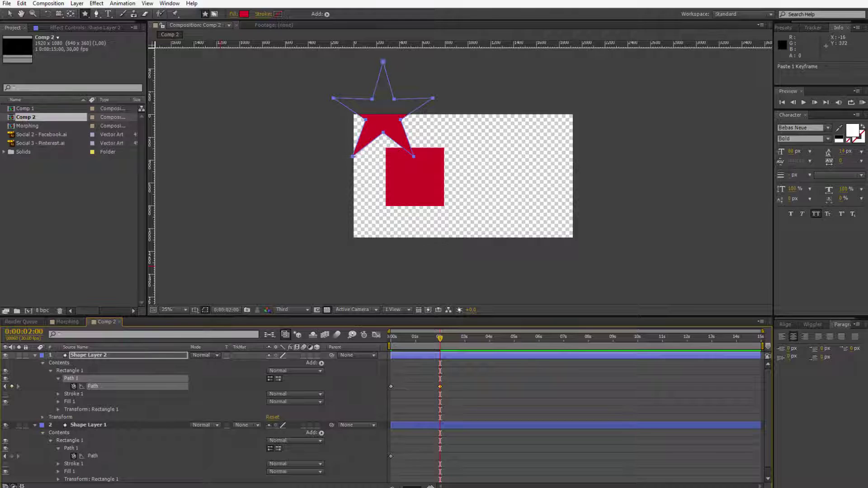
key("v")
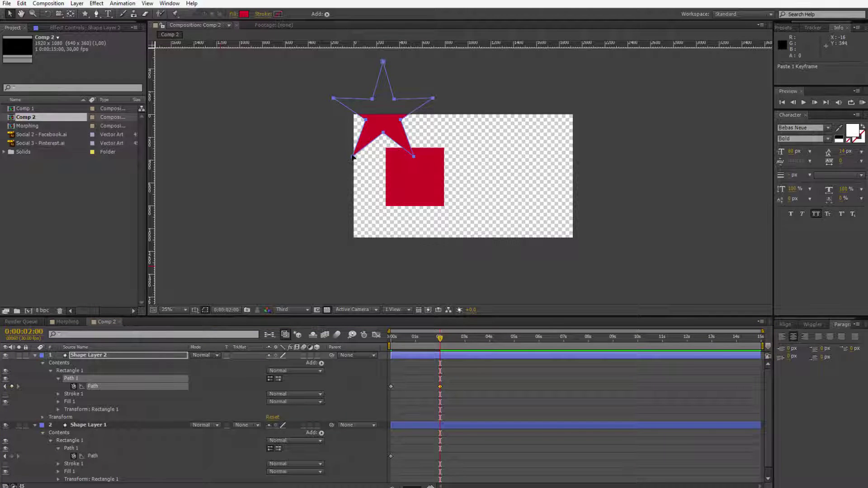
left_click_drag(353, 157, 478, 216)
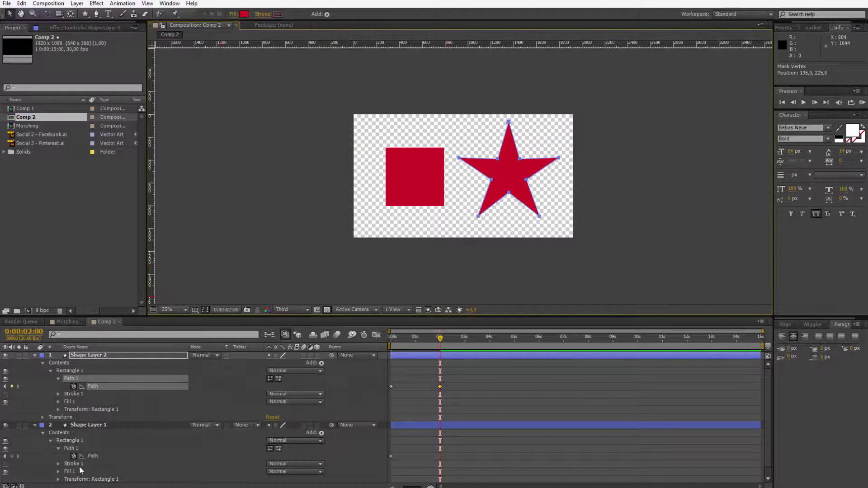
Paste the star path into the left square at 2 seconds and preview the morph from the start
left_click(101, 454)
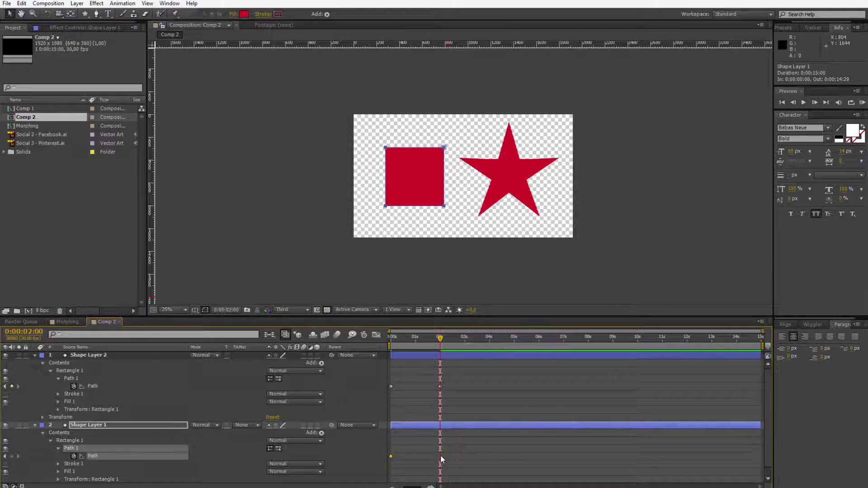
key("ctrl+v")
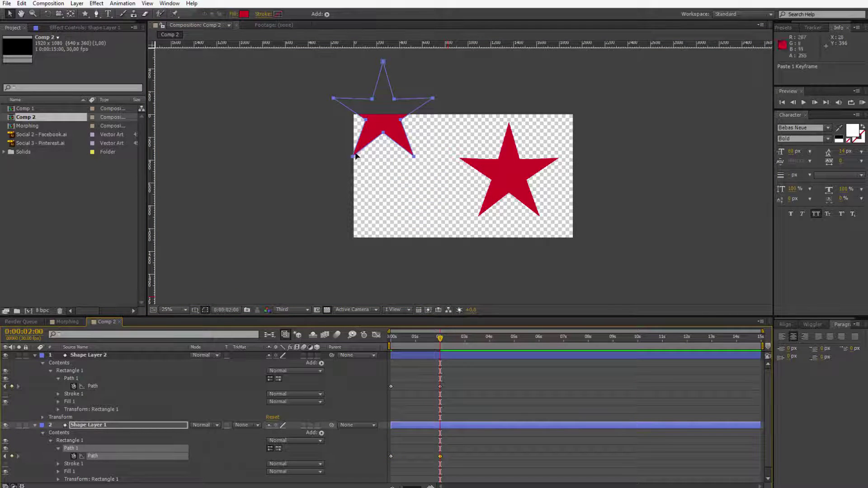
key("Home")
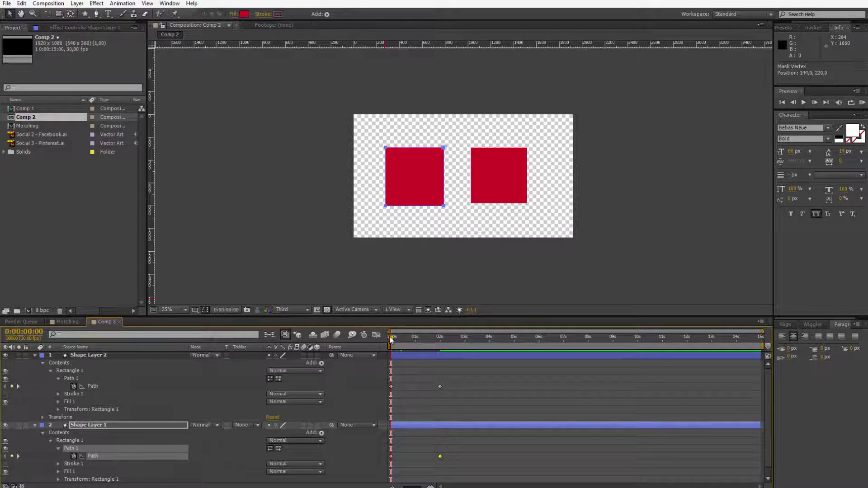
left_click_drag(389, 340, 437, 340)
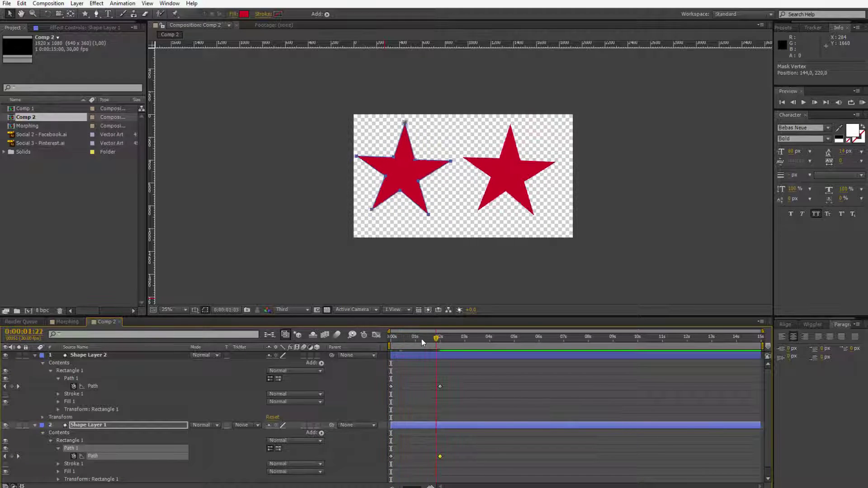
key("Home")
key("period")
key("period")
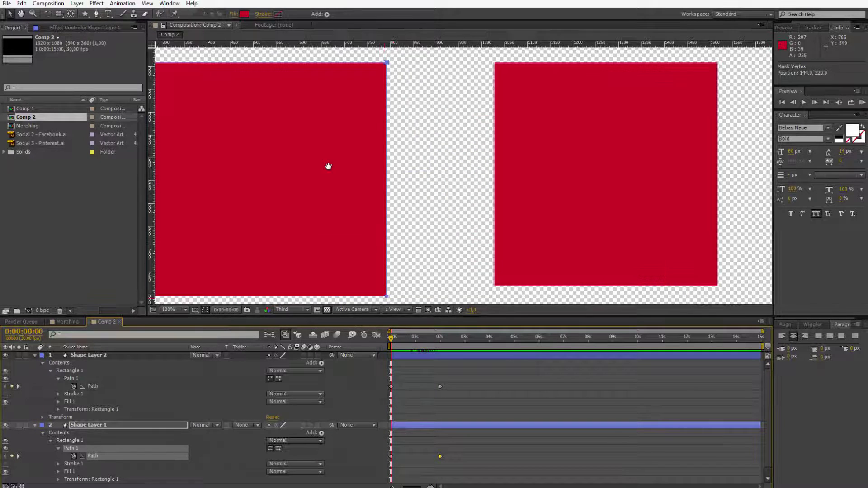
left_click_drag(327, 167, 455, 140)
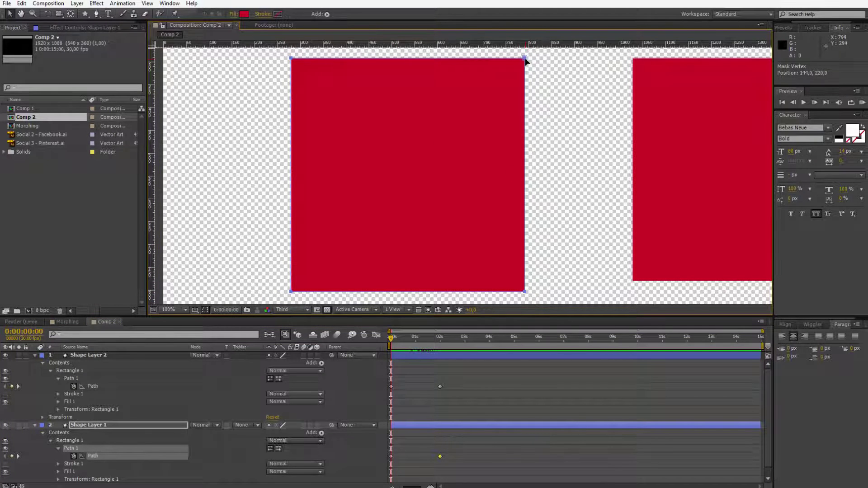
key("period")
key("period")
left_click_drag(745, 101, 481, 101)
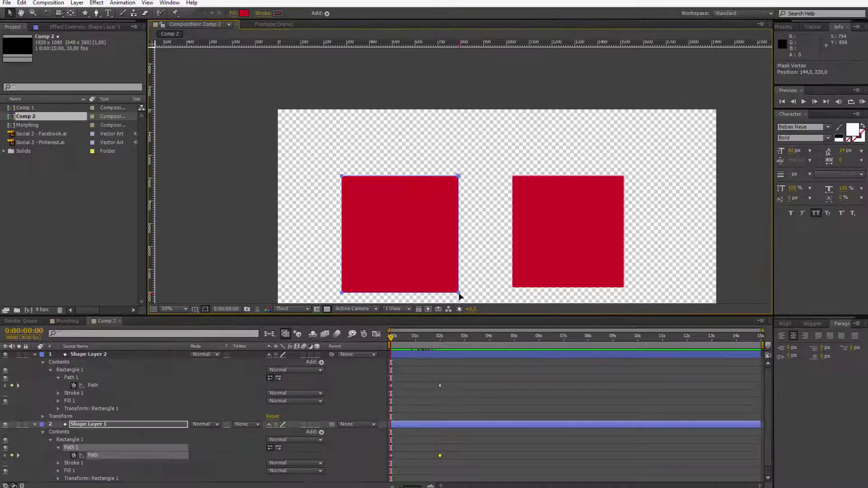
Deselect the keyframe and bring up Mask and Shape Path options for the left square's corner vertex
left_click(91, 448)
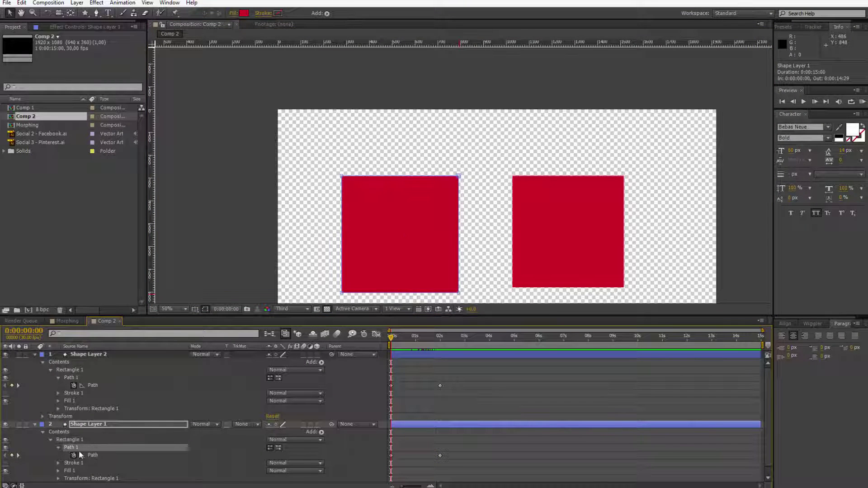
right_click(460, 295)
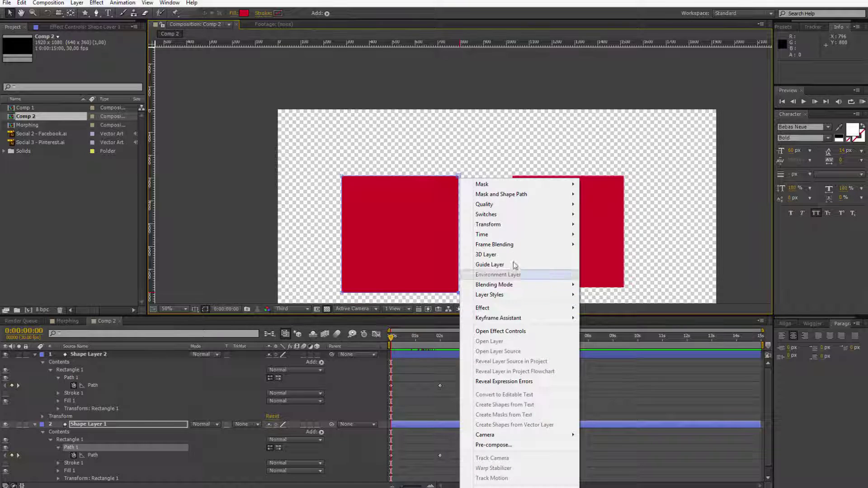
mouse_move(519, 194)
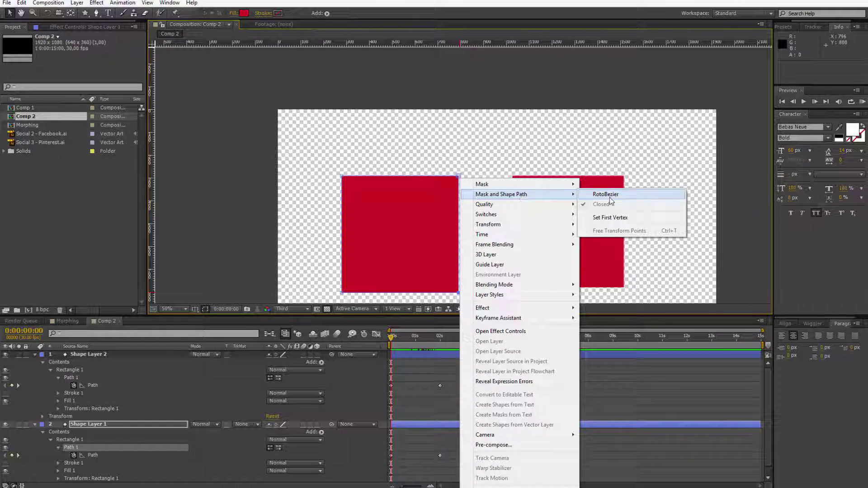
left_click(629, 219)
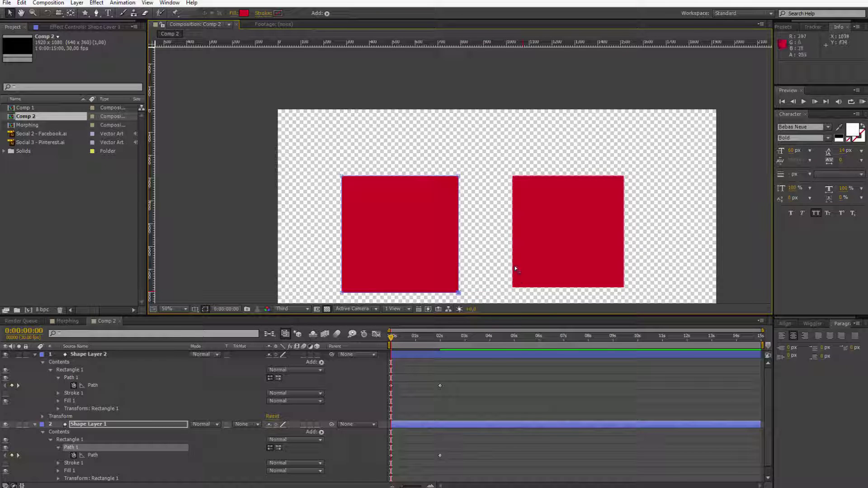
left_click_drag(494, 286, 490, 232)
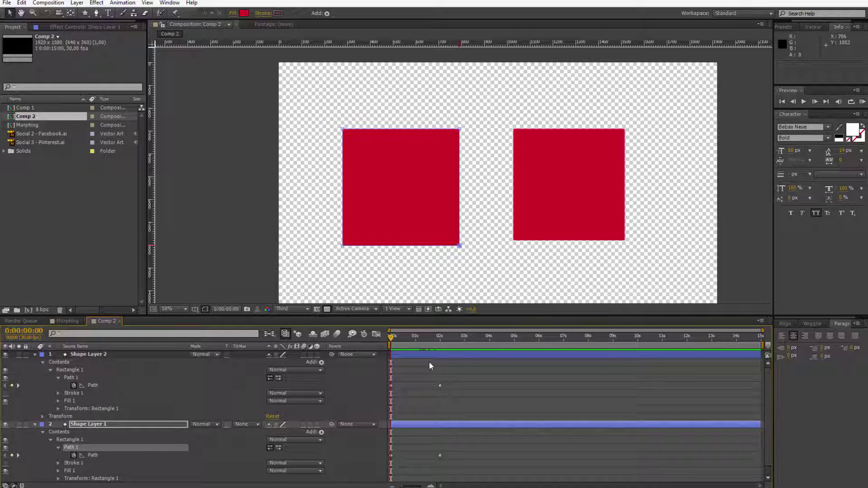
left_click(438, 336)
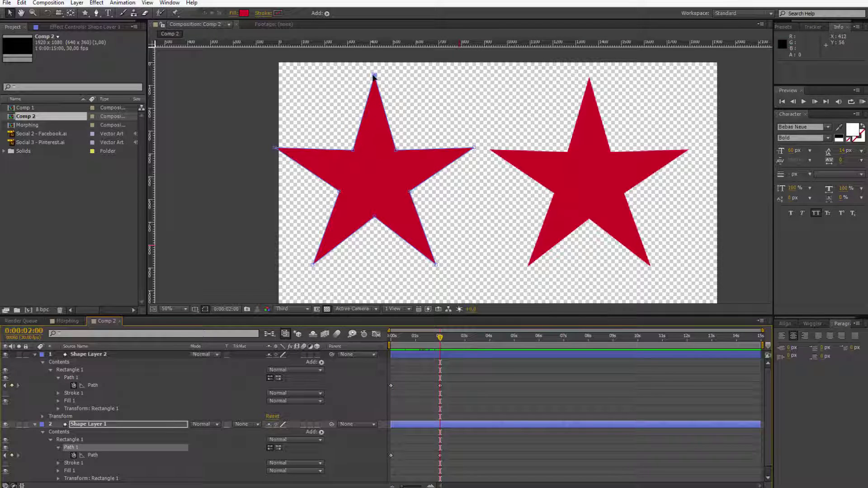
left_click(392, 336)
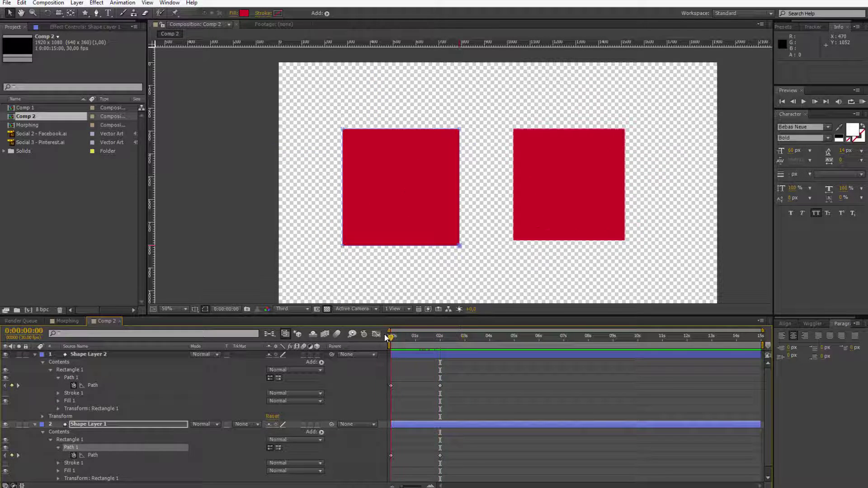
scroll(481, 215, "down", 2)
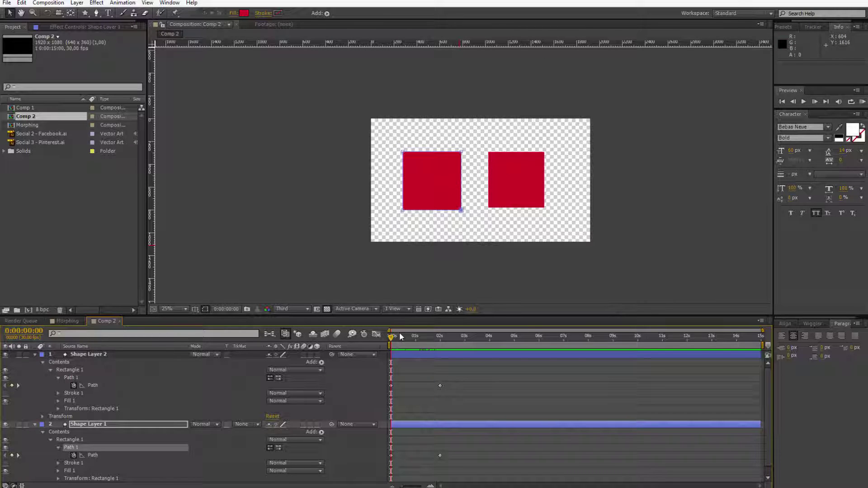
Scrub the square-to-star morph, zoom the viewer to 50%, and stop at 2 seconds
left_click_drag(392, 340, 406, 337)
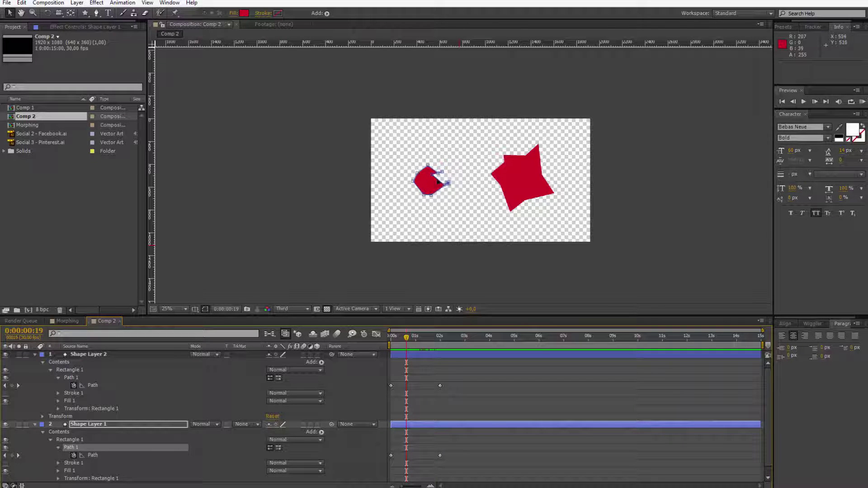
left_click_drag(406, 340, 439, 344)
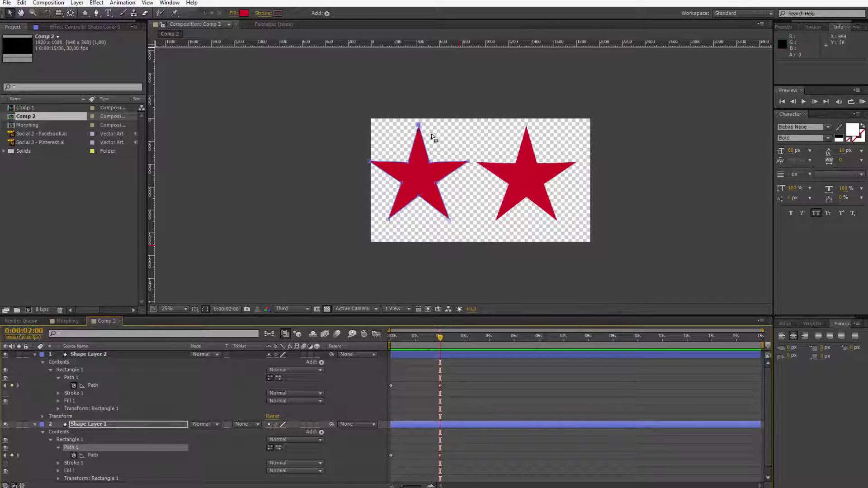
key("period")
key("Home")
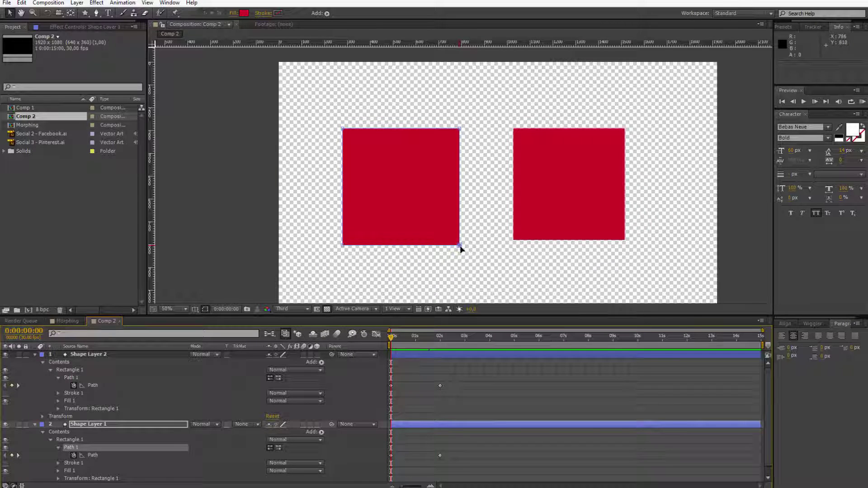
left_click(395, 339)
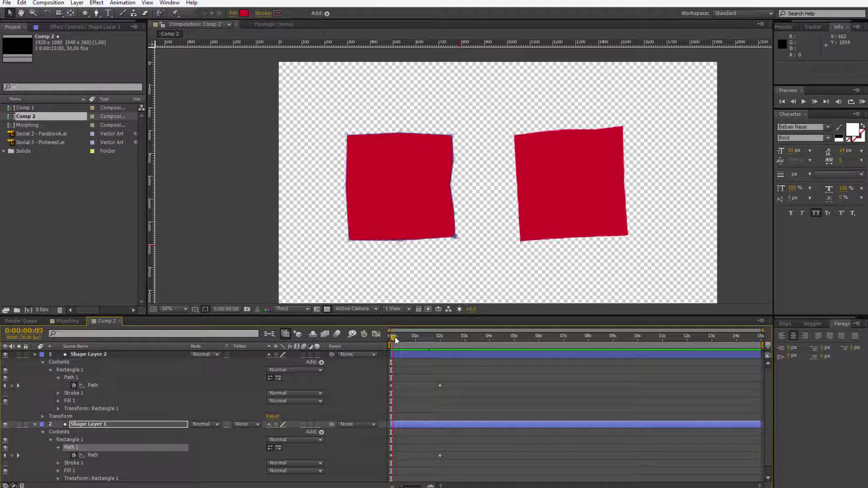
left_click_drag(395, 339, 439, 339)
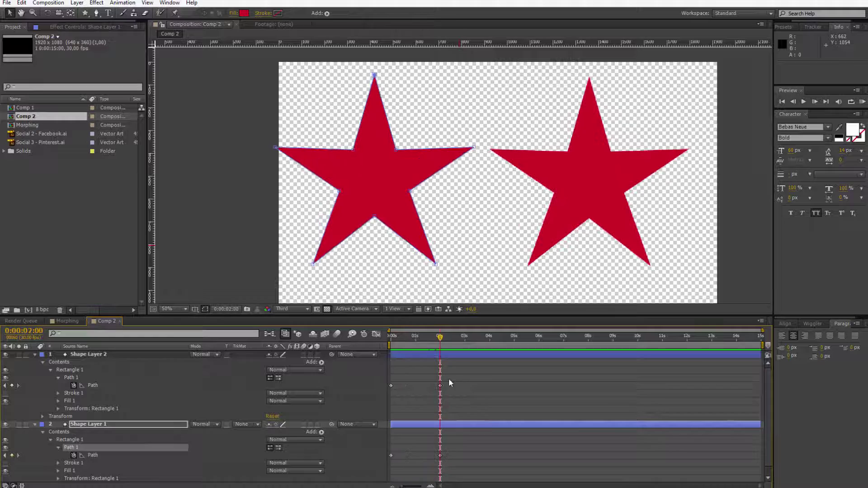
Use Mask and Shape Path > Set First Vertex on the left star's bottom-right point
left_click(440, 386)
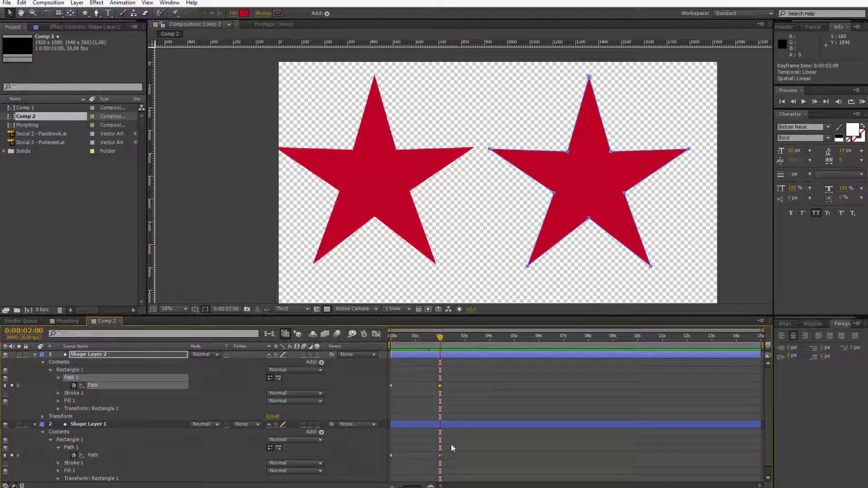
left_click(441, 455)
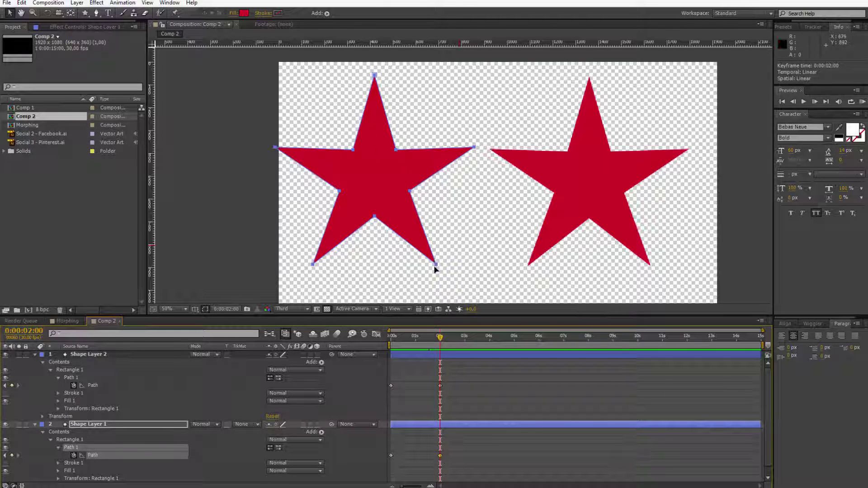
left_click(113, 447)
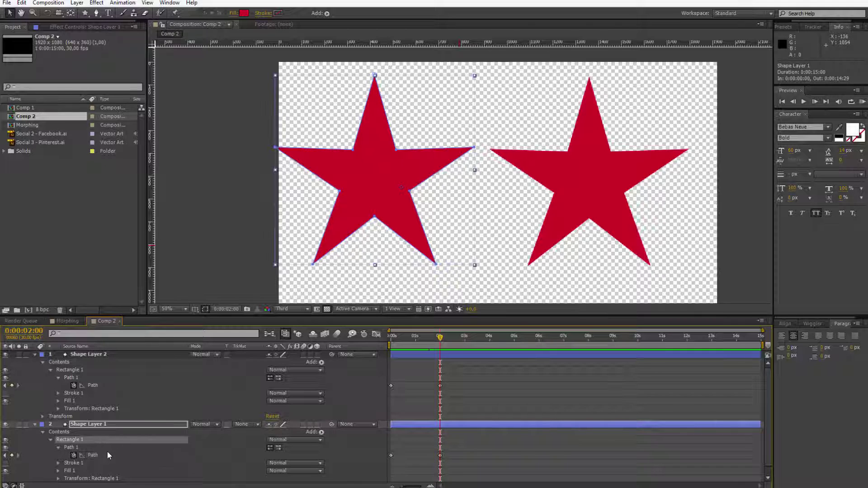
right_click(437, 266)
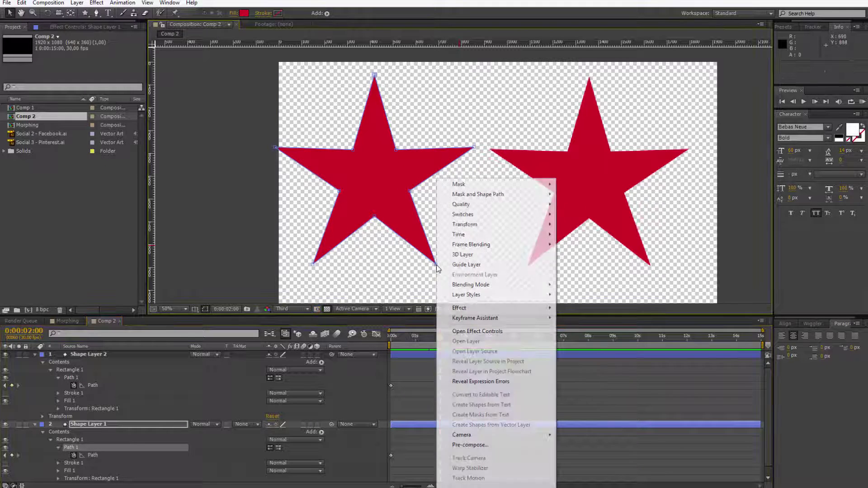
mouse_move(475, 194)
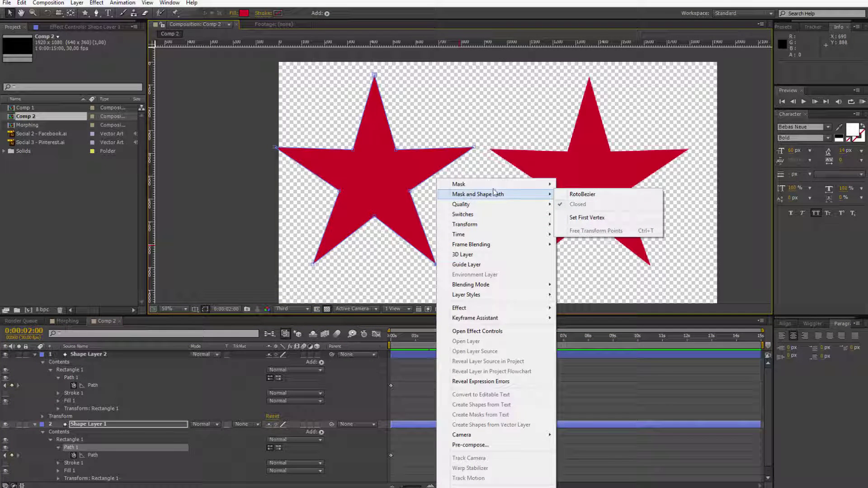
left_click(586, 219)
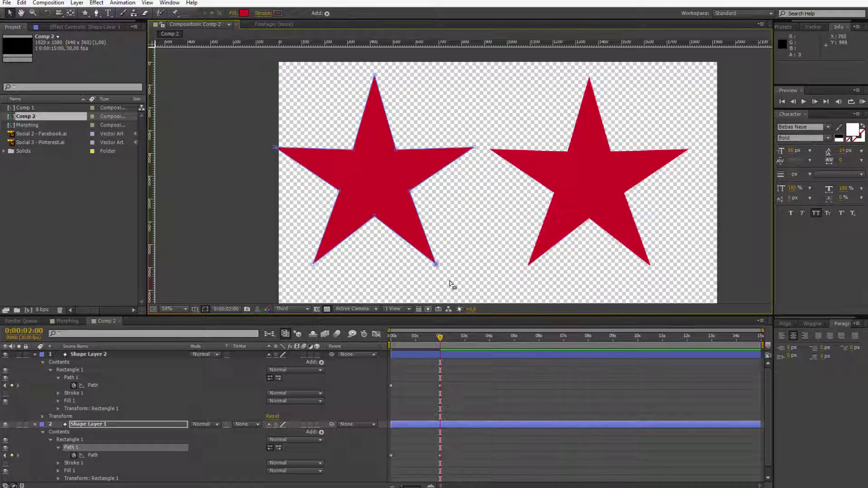
Scrub back to 0 seconds and zoom the viewer out to 25%, then back to 50%
left_click_drag(442, 343, 377, 338)
key("comma")
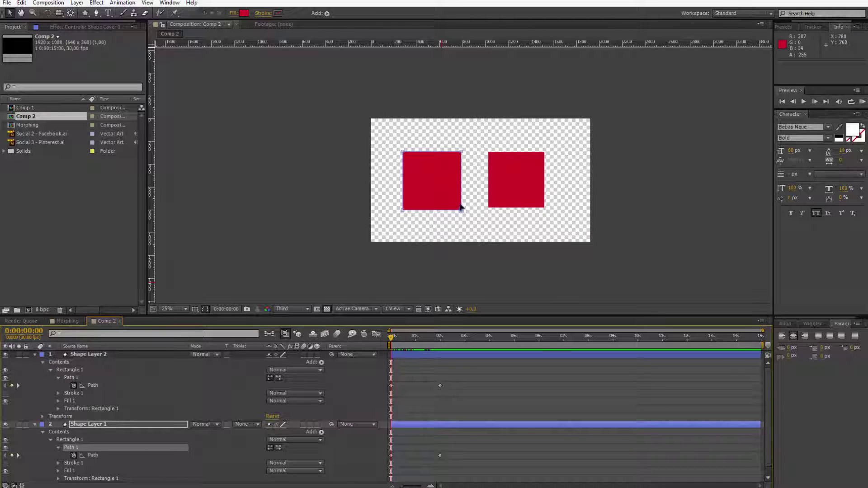
key("period")
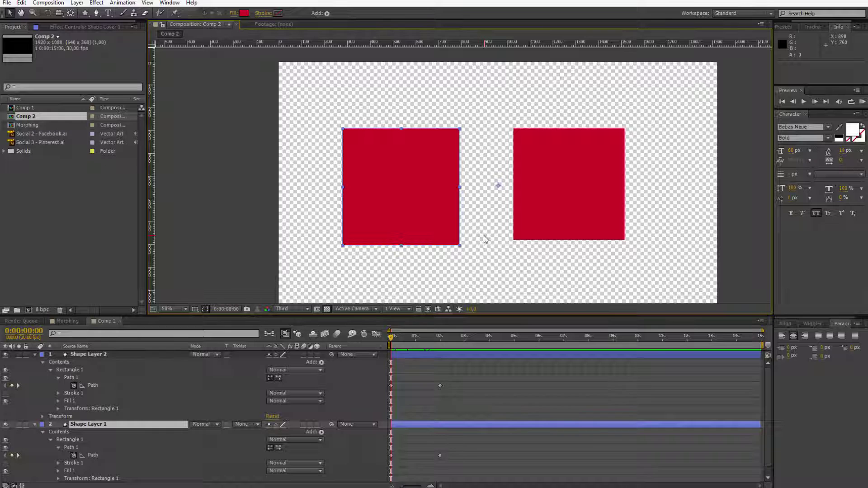
Switch to the Morphing comp and scrub to about 0:00:07:06, where the Pinterest P appears
left_click(52, 321)
mouse_move(425, 340)
left_mouse_down()
mouse_move(414, 339)
mouse_move(490, 338)
mouse_move(440, 338)
left_mouse_up()
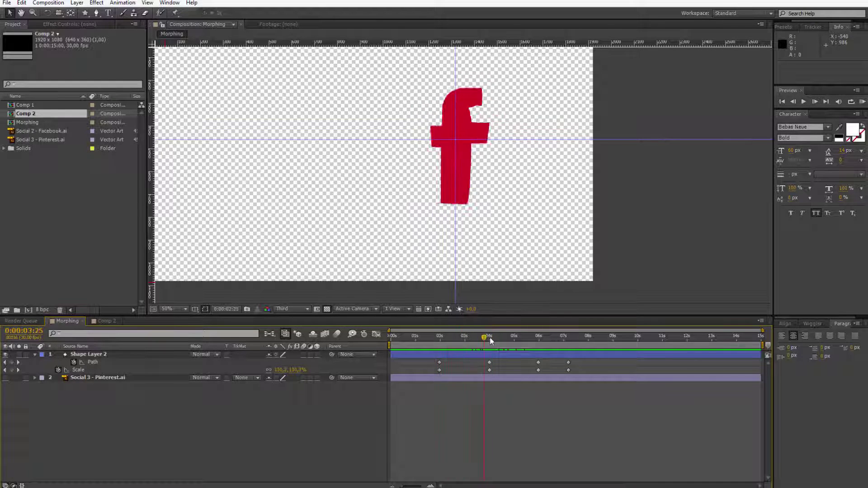
left_click_drag(492, 340, 569, 338)
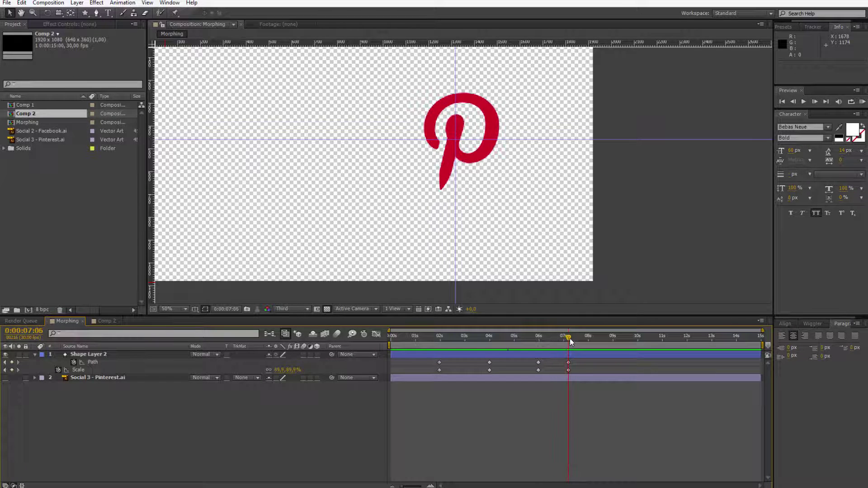
Duplicate Shape Layer 2 as Shape Layer 3 and place it below the Pinterest layer
left_click(570, 364)
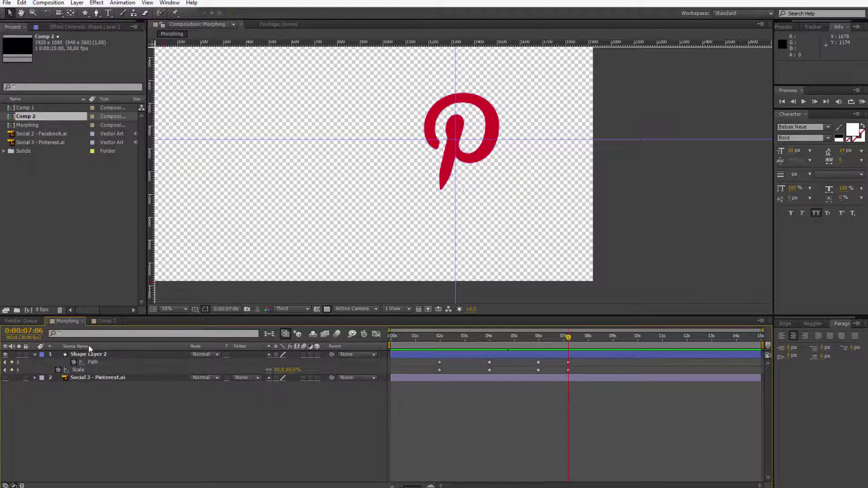
key("ctrl+d")
left_click_drag(90, 354, 104, 425)
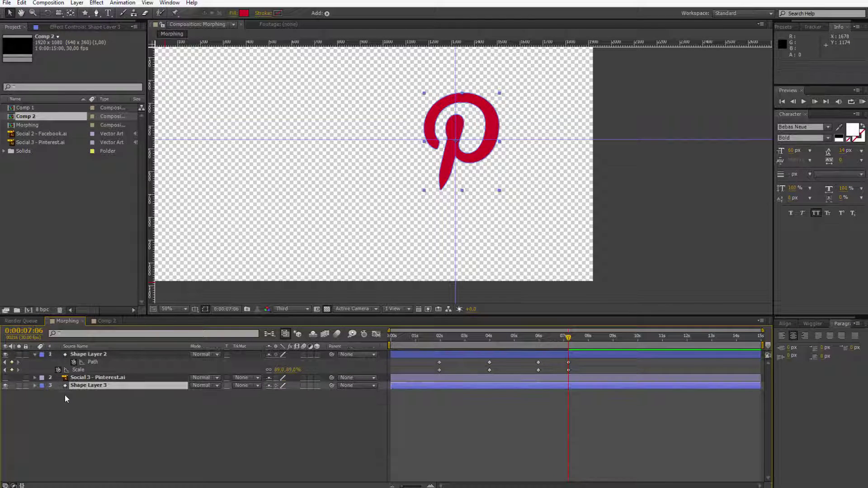
Move Shape Layer 3's P left of the original and select its Path
key("u")
left_click(568, 393)
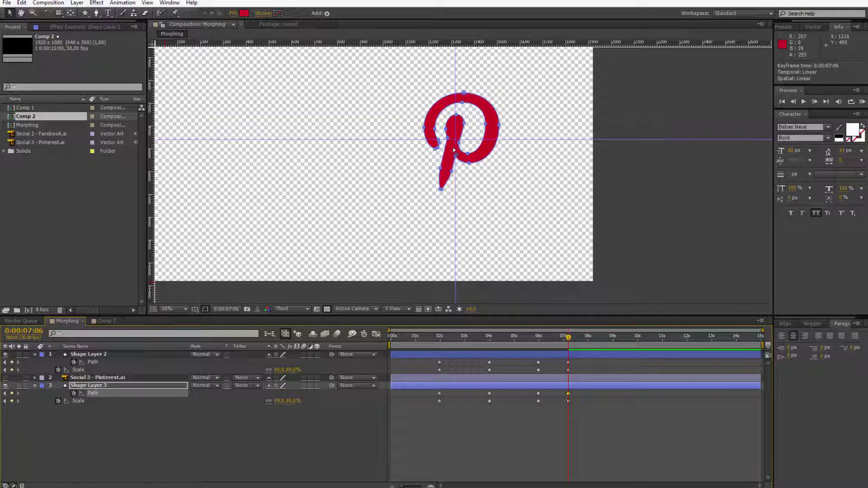
left_click(83, 385)
left_click_drag(453, 151, 329, 155)
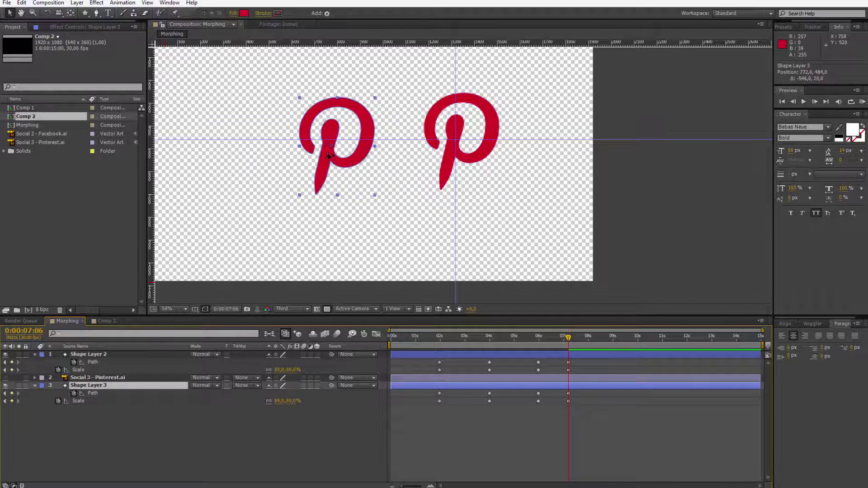
scroll(339, 166, "up", 2)
left_click(35, 385)
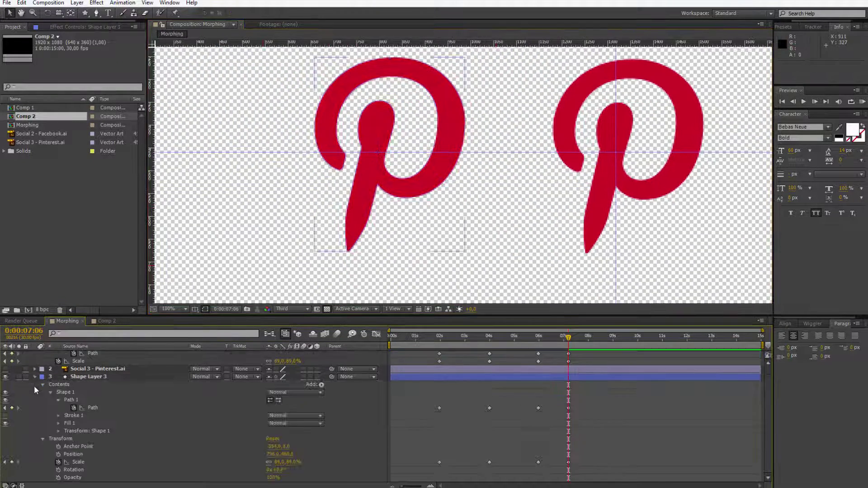
left_click(88, 407)
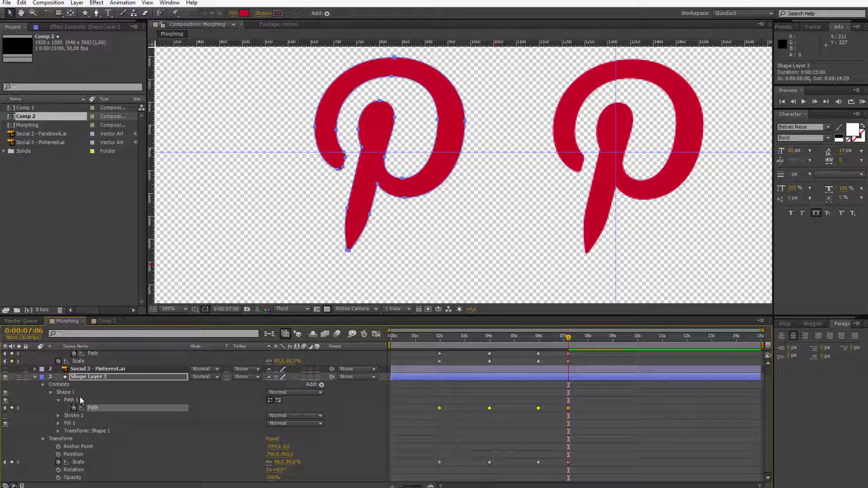
Use Mask and Shape Path > Set First Vertex on the copied P's bottom-tip vertex
left_click(80, 400)
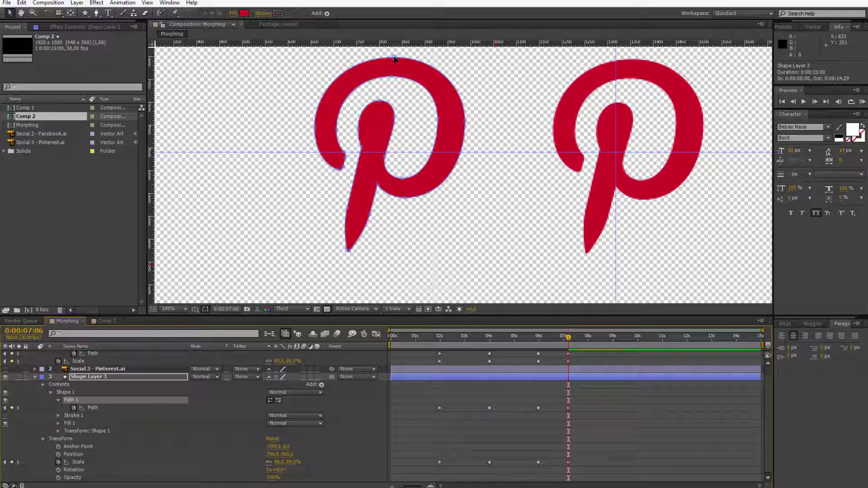
left_click(348, 250)
right_click(347, 251)
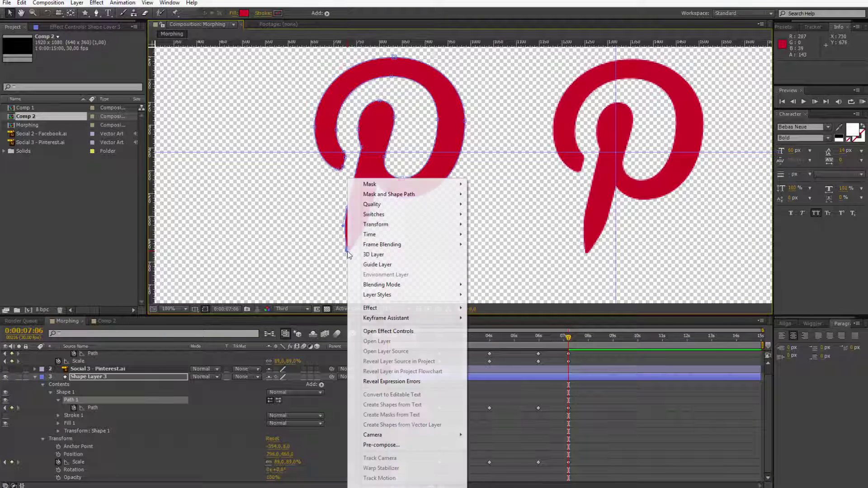
mouse_move(407, 194)
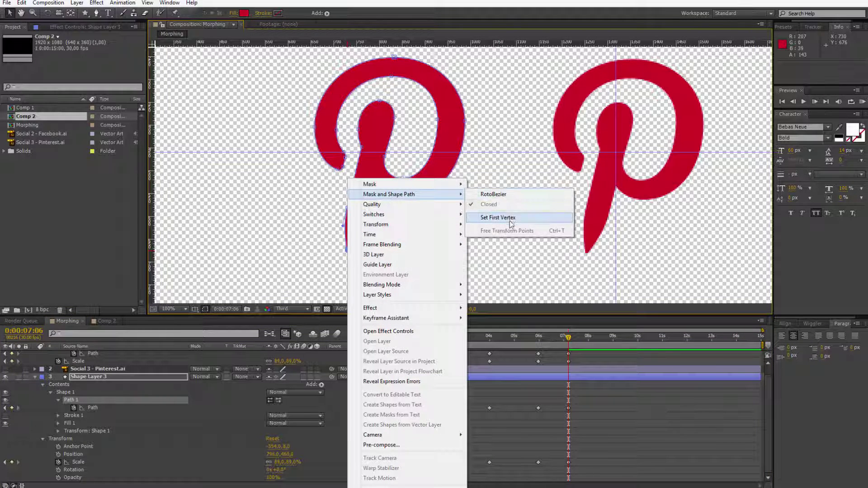
left_click(509, 219)
scroll(495, 235, "down", 2)
Scrub from 0:00:05:20 through the f-to-P morph, then preview both logos
left_click(536, 338)
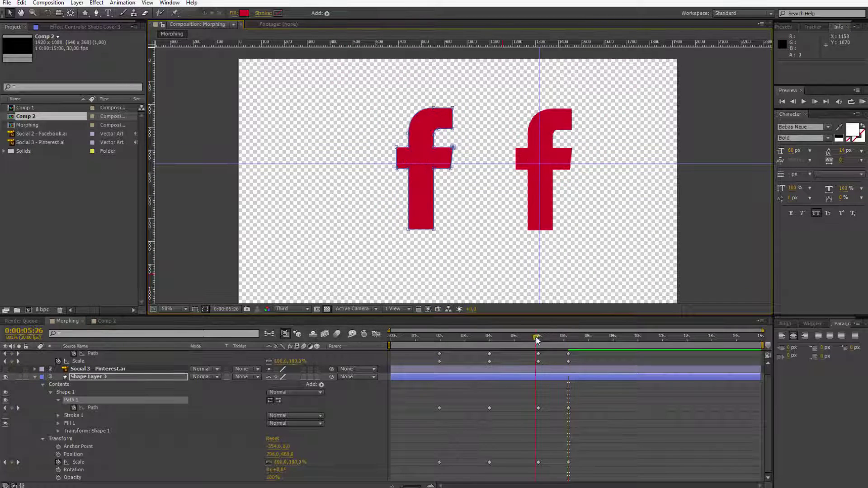
mouse_move(536, 339)
left_mouse_down()
mouse_move(570, 335)
mouse_move(531, 336)
left_mouse_up()
left_click(516, 352)
key("space")
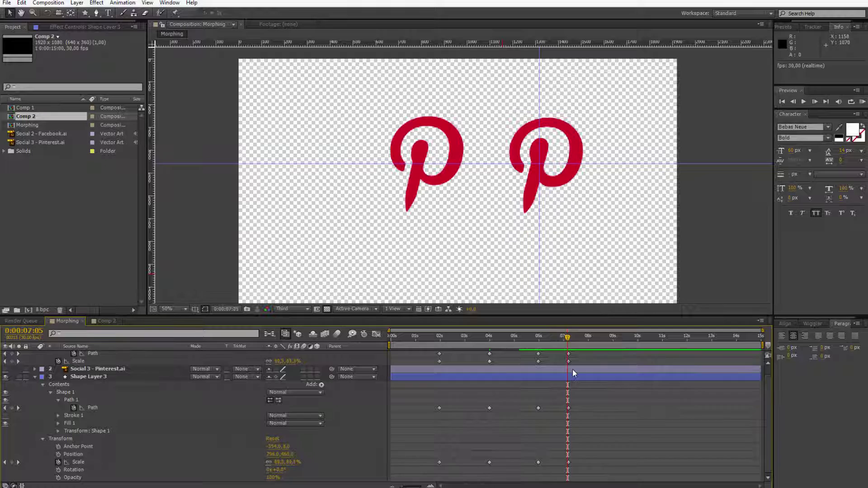